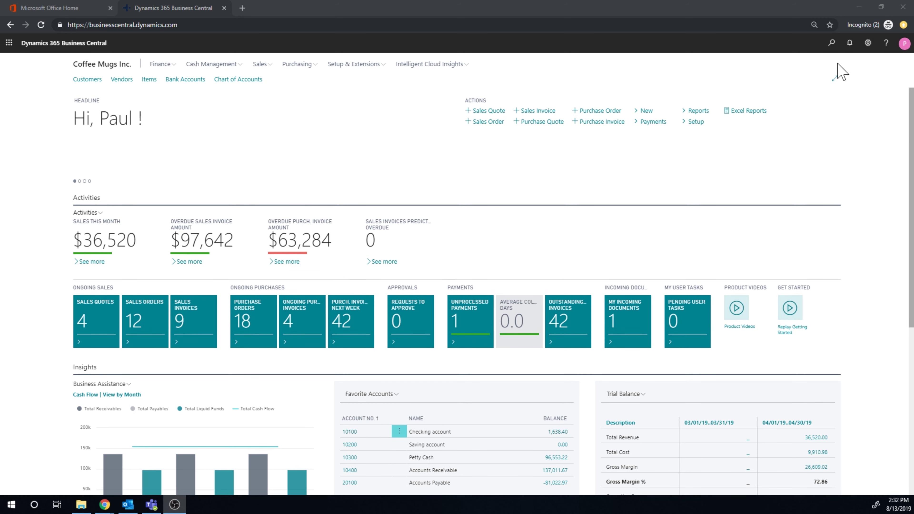
Search for Locations and check that the EAST card has Require Receive and Require Put-away on.
left_click(831, 42)
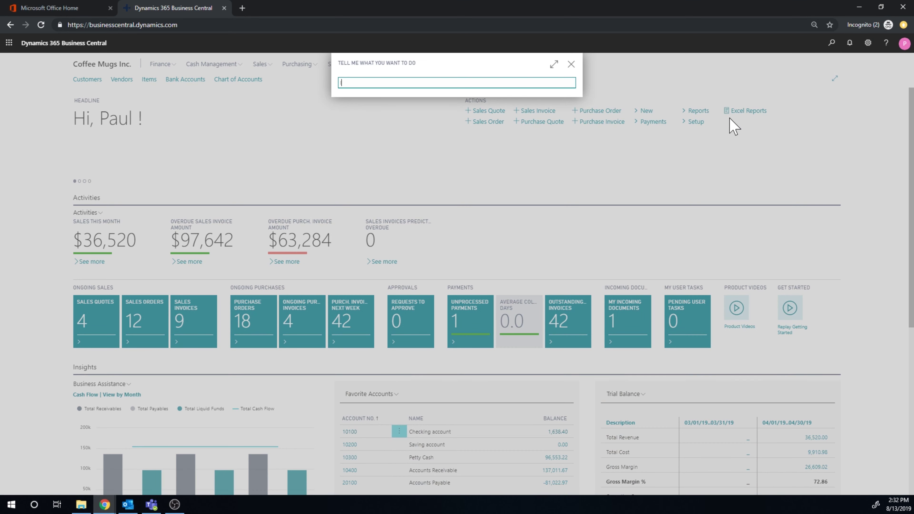
type("loctai")
key("BackSpace")
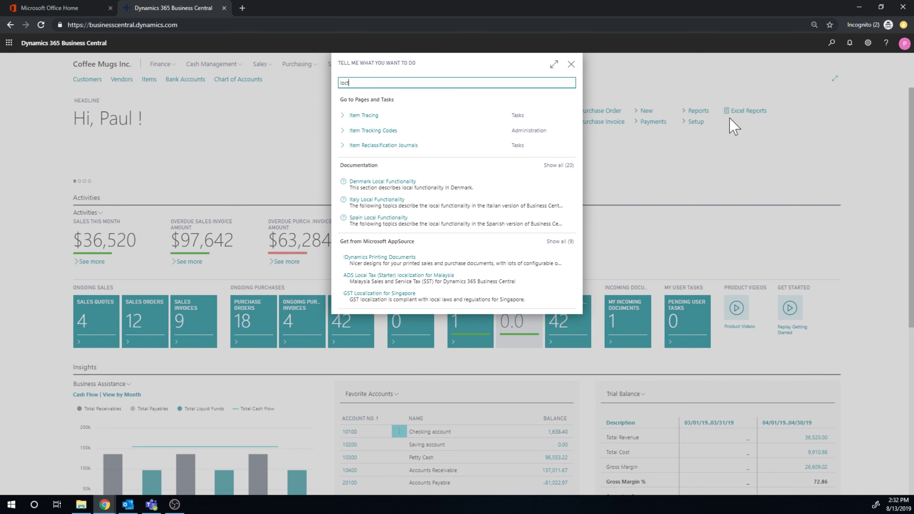
key("BackSpace")
type("at")
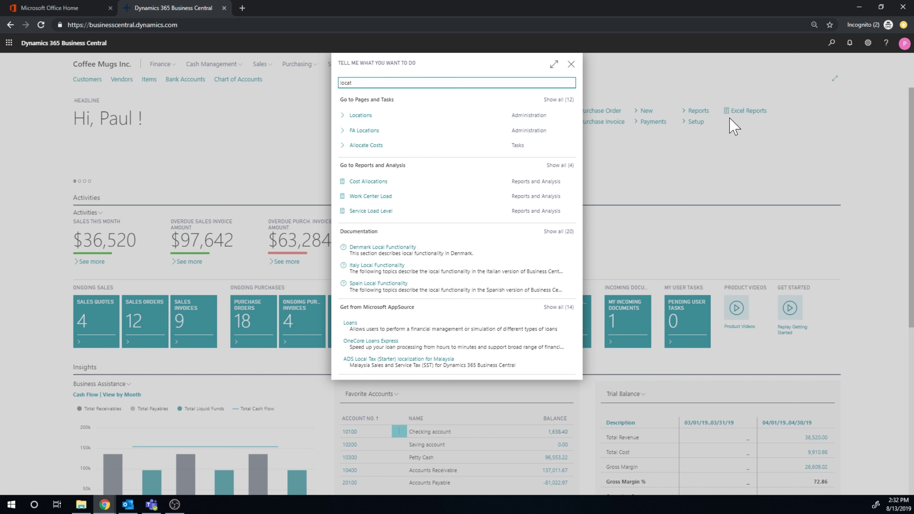
left_click(360, 115)
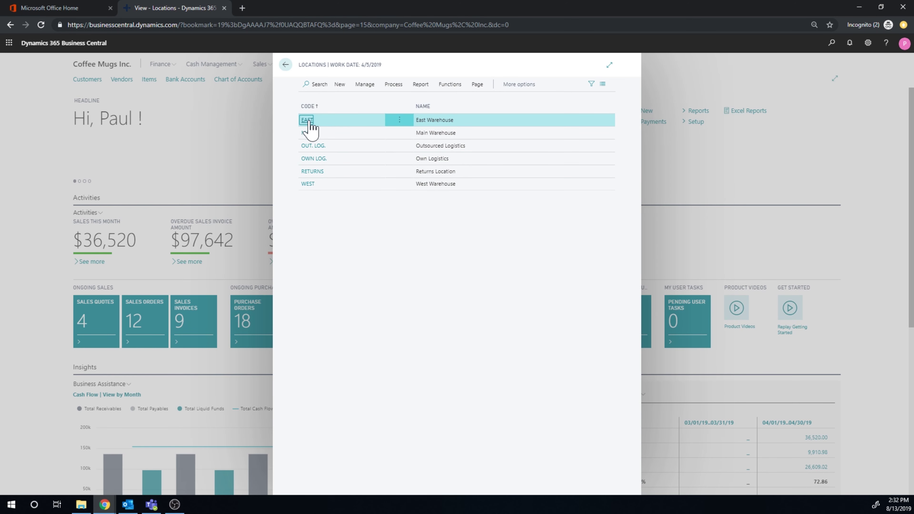
key("Return")
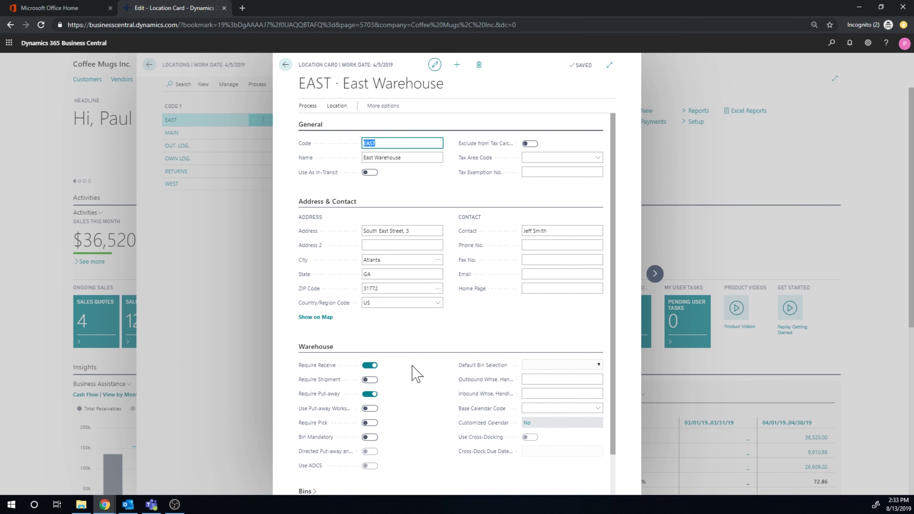
mouse_move(303, 400)
left_click(285, 65)
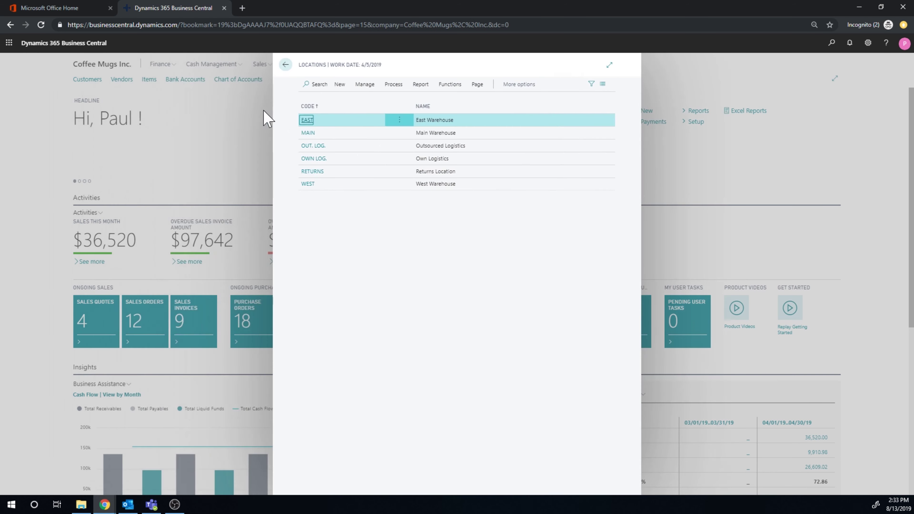
Open purchase order 106049 from the Purchase Orders list and show all its general fields.
left_click(286, 65)
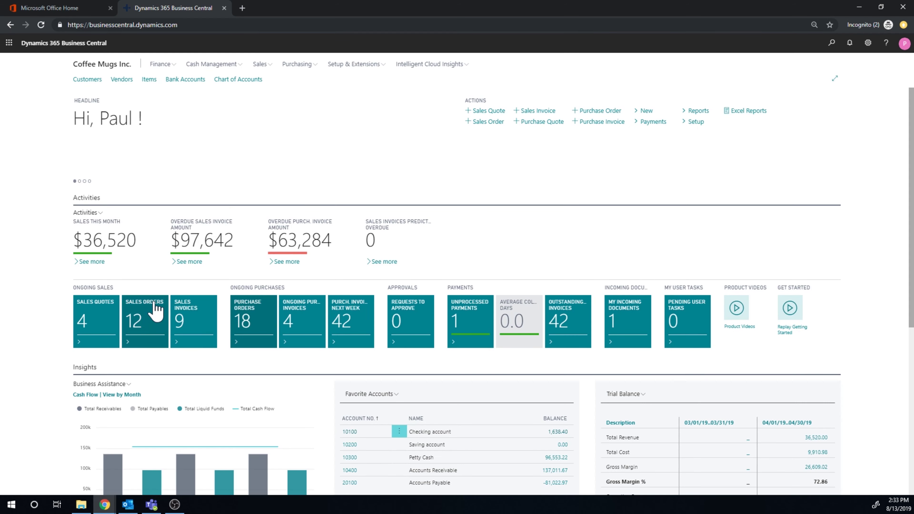
left_click(247, 327)
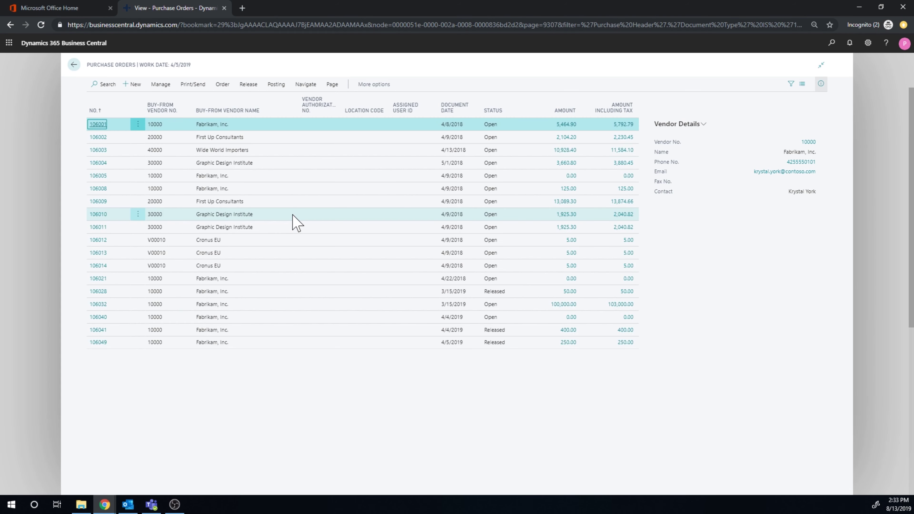
left_click(102, 345)
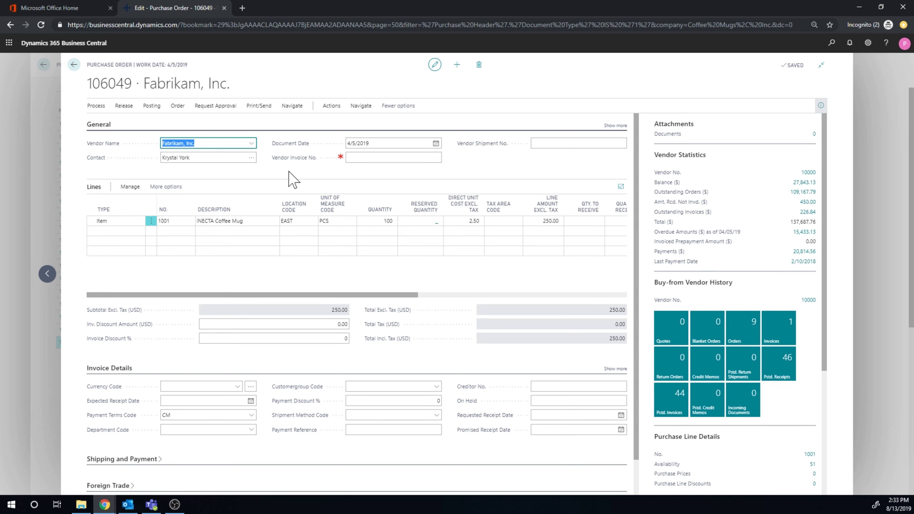
left_click(618, 126)
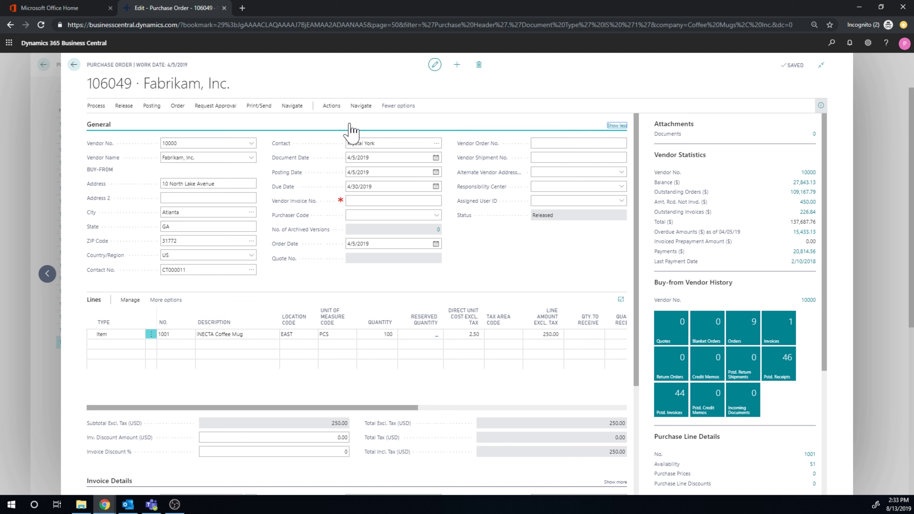
Create warehouse receipt WR00004 for the order's 100 INECTA Coffee Mugs at EAST.
left_click(333, 108)
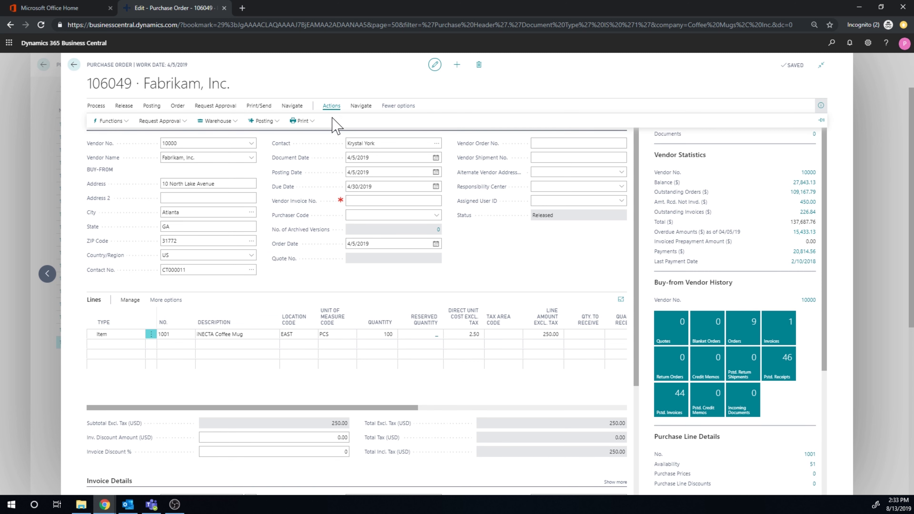
left_click(220, 121)
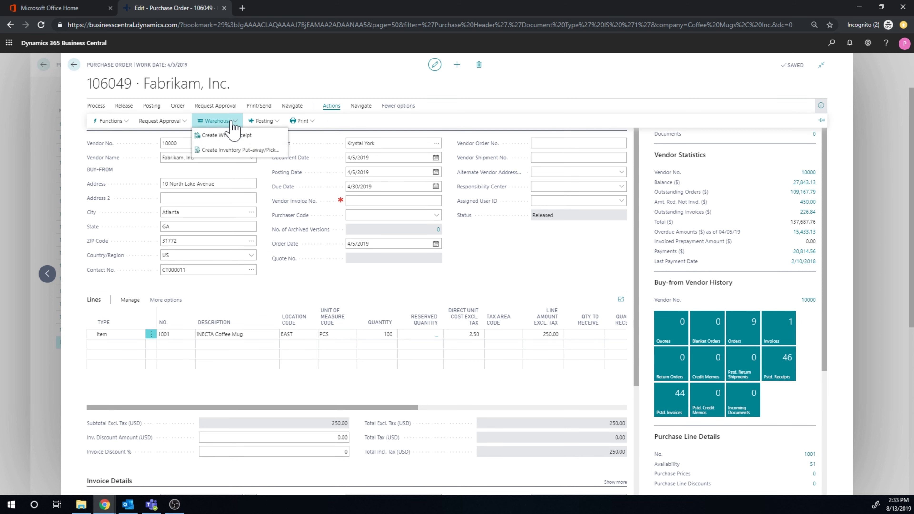
left_click(255, 137)
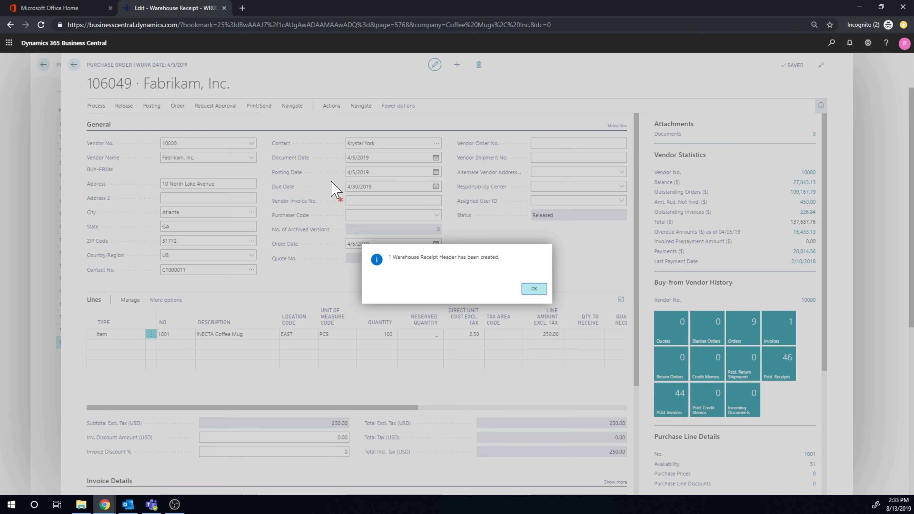
key("Return")
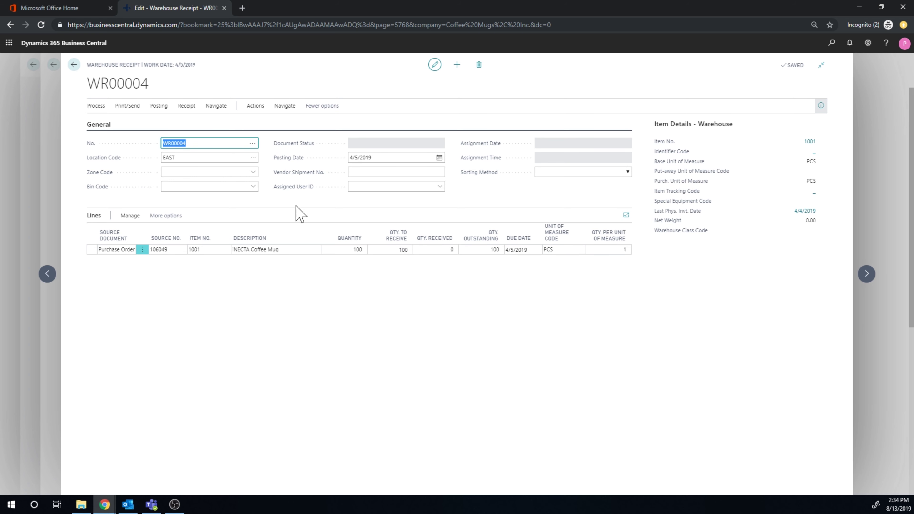
left_click(830, 43)
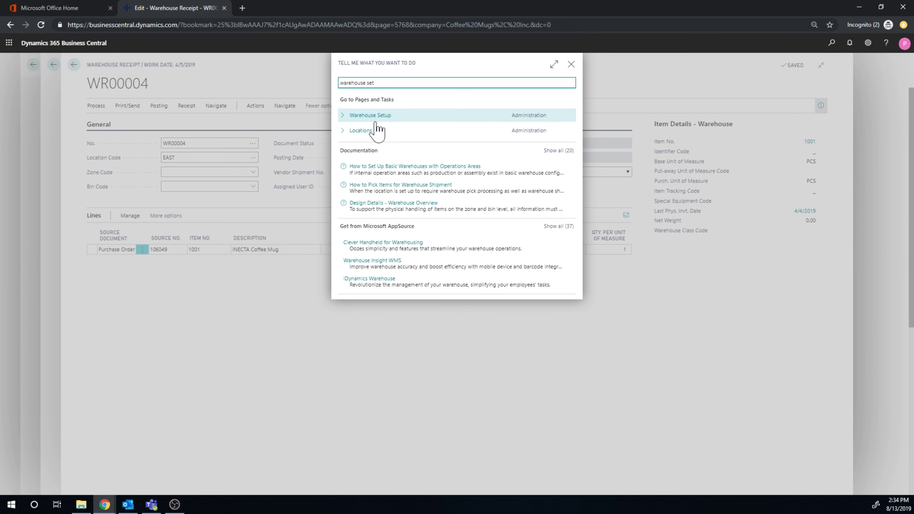
left_click(377, 122)
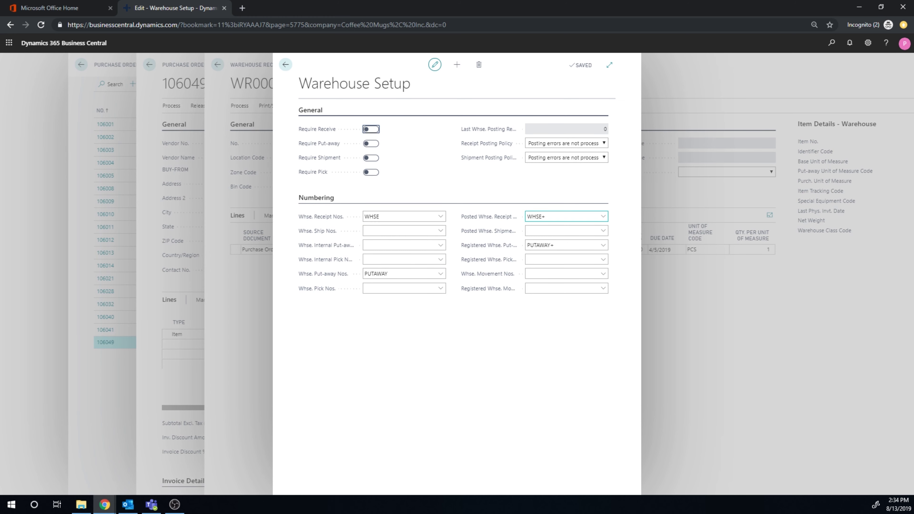
left_click(342, 278)
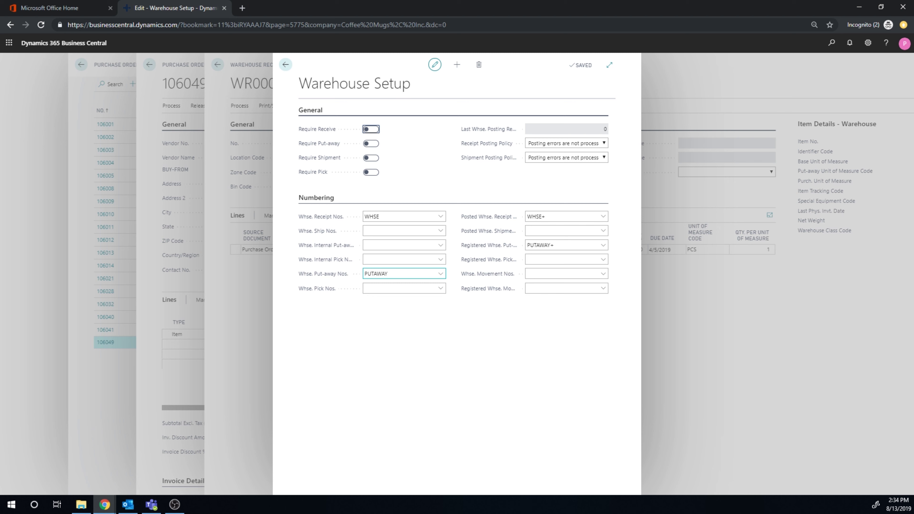
left_click(562, 245)
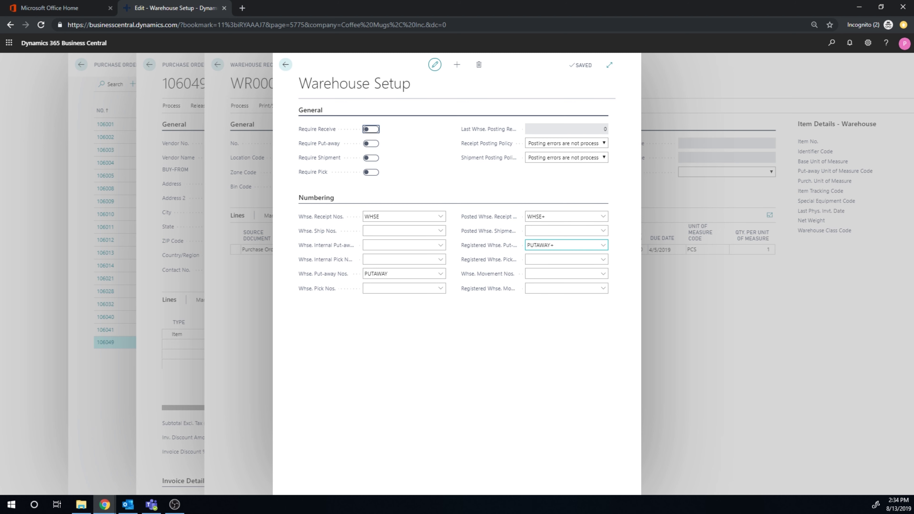
left_click(489, 252)
left_click(286, 65)
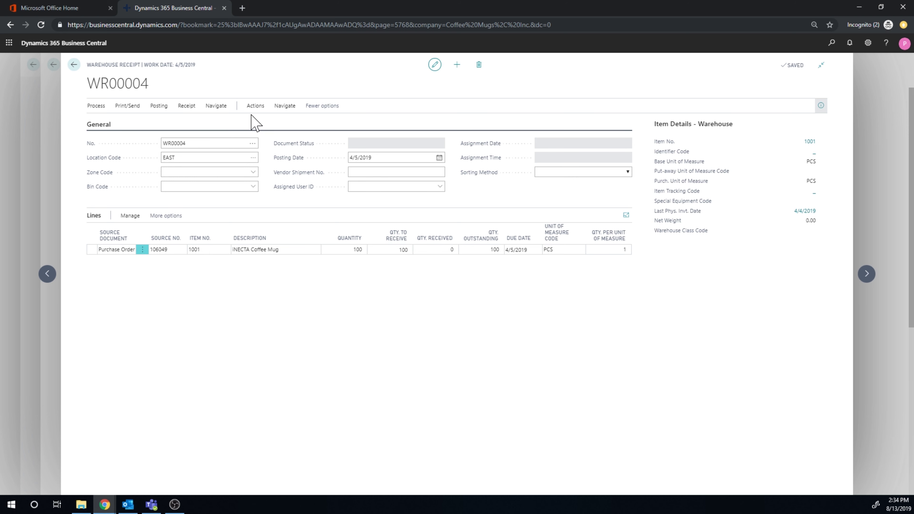
Check the receipt line's quantity to receive and look over the posting options without posting.
left_click(257, 107)
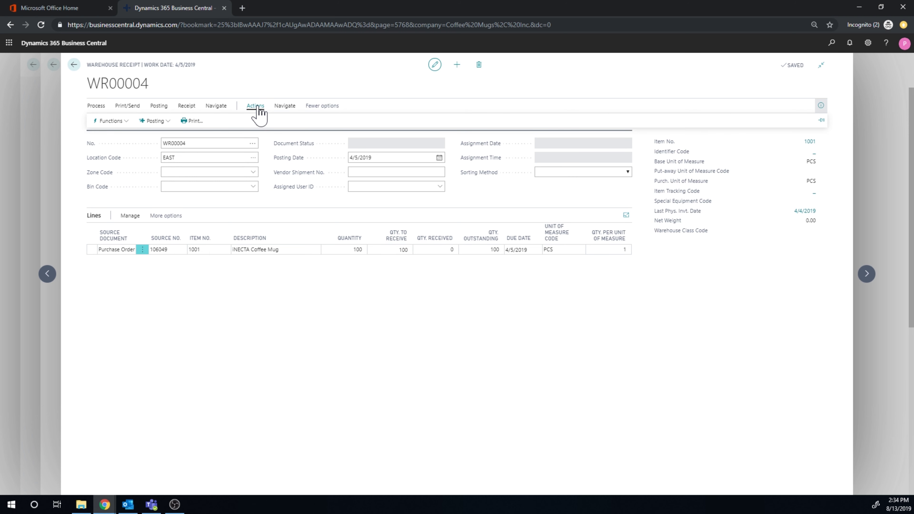
left_click(387, 248)
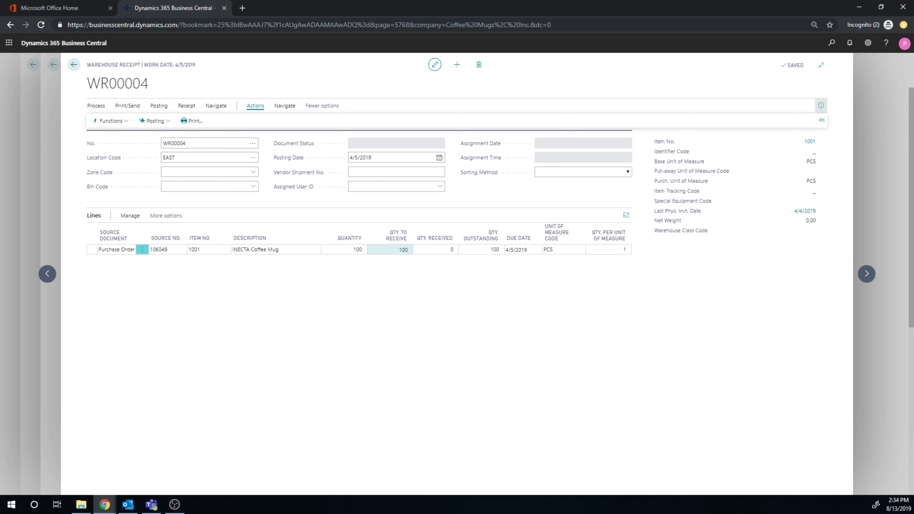
left_click(154, 121)
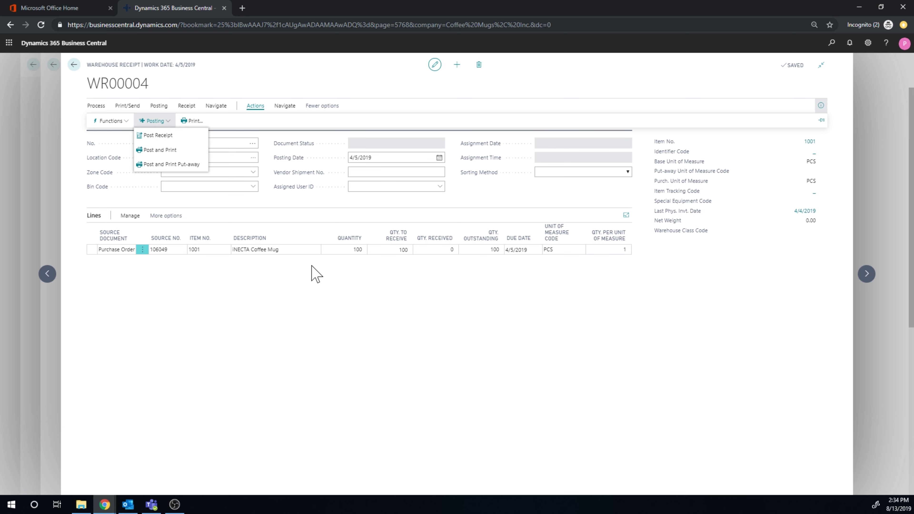
left_click(66, 90)
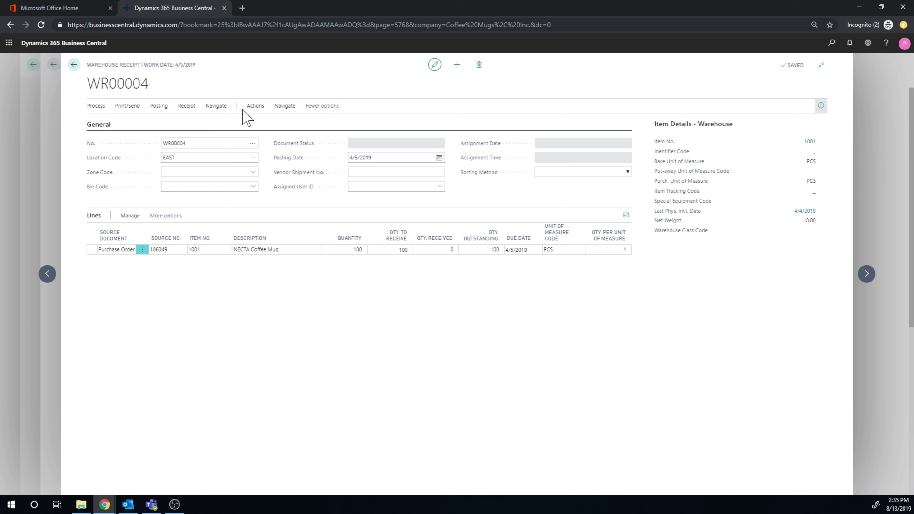
Post warehouse receipt WR00004, confirming it and acknowledging the summary of one put-away created.
left_click(260, 108)
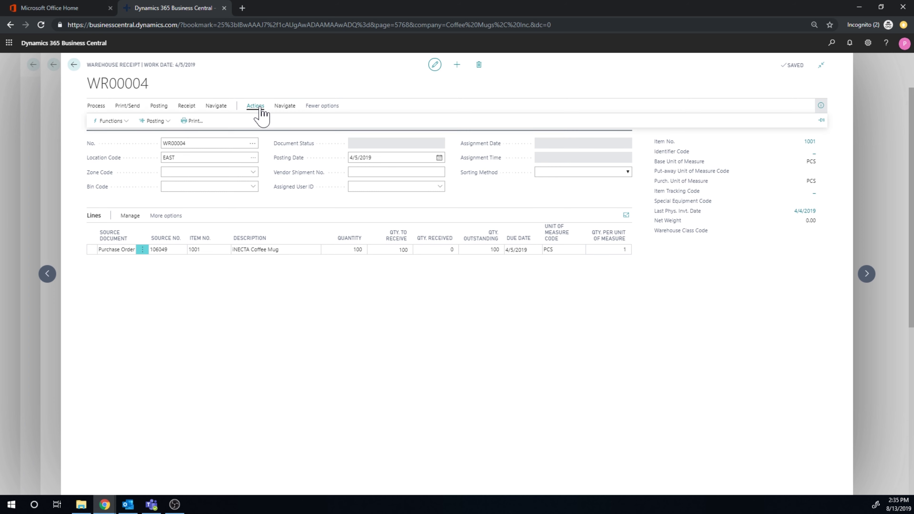
left_click(154, 121)
left_click(166, 136)
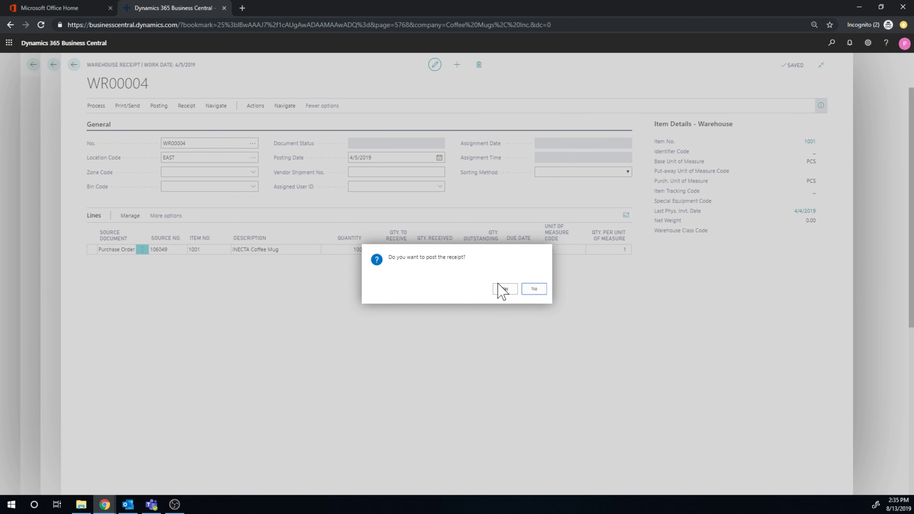
left_click(504, 290)
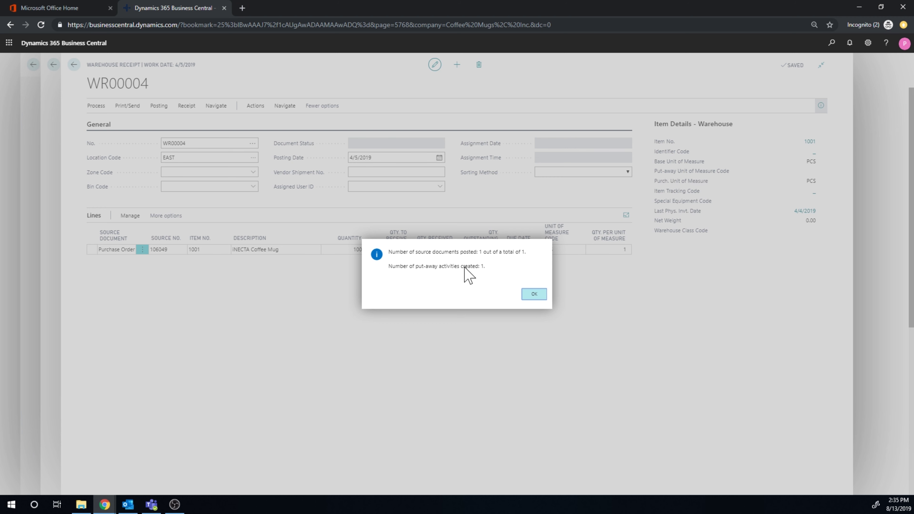
left_click(534, 295)
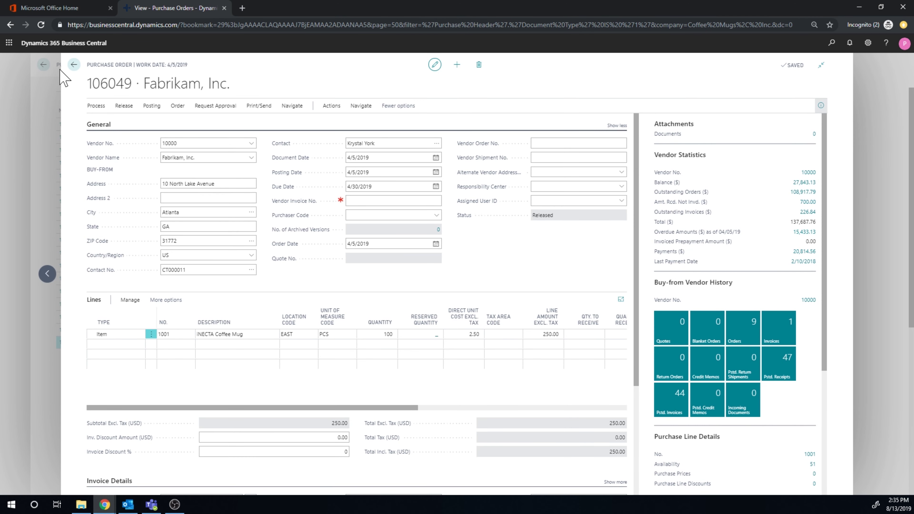
Find Warehouse Put-aways with the search 'warehouse put' and open put-away WHP00001.
key("Escape")
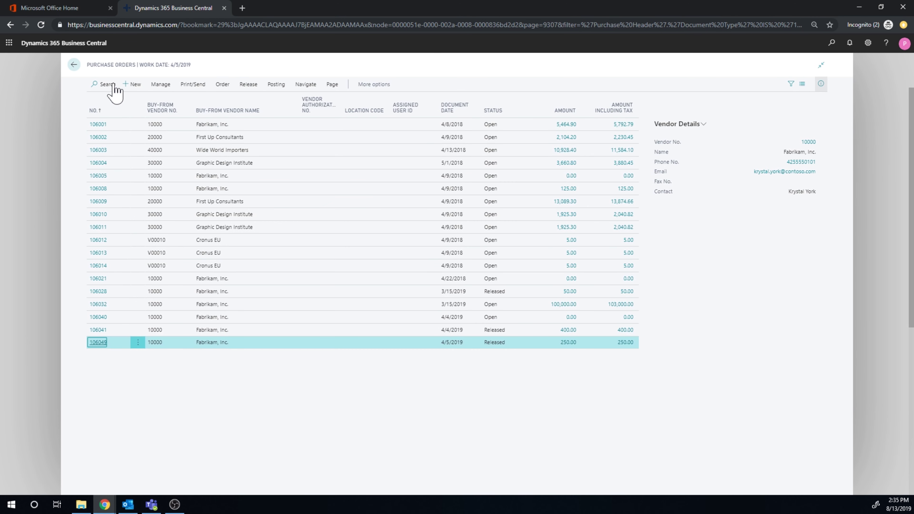
key("Escape")
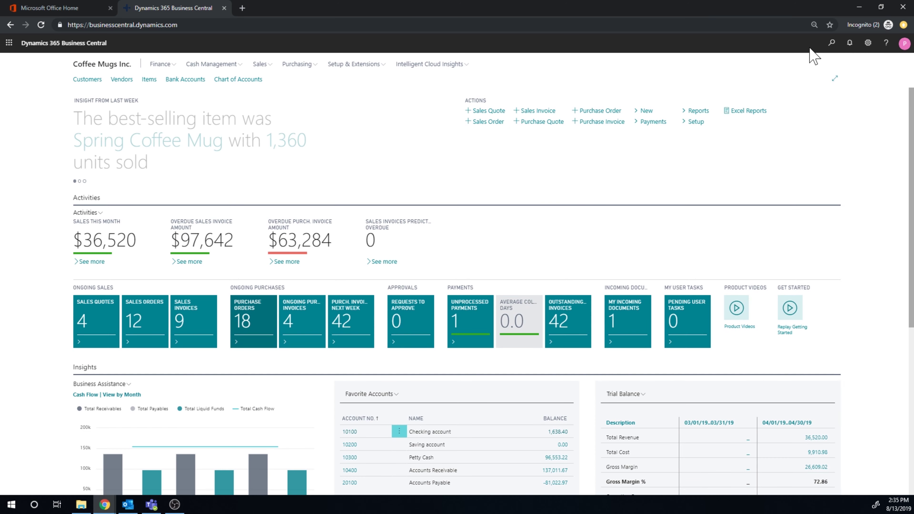
key("alt+q")
type("warehouse put")
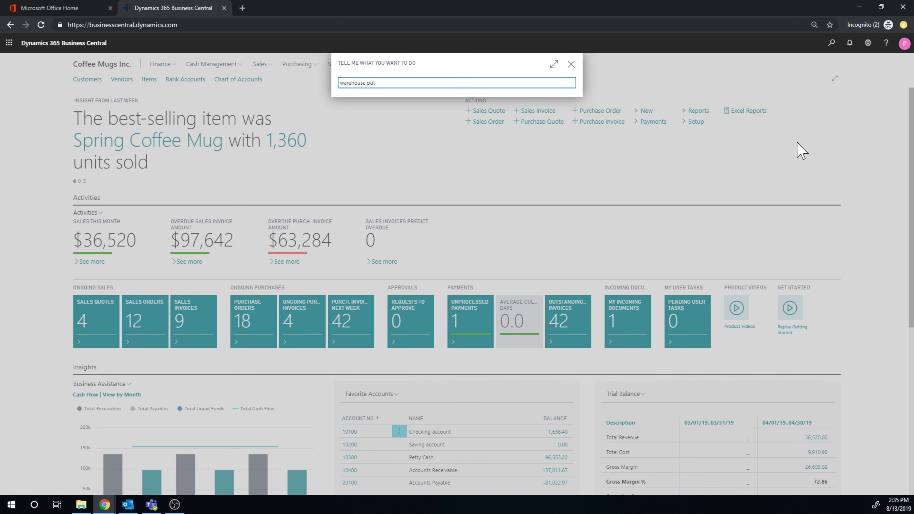
left_click(394, 118)
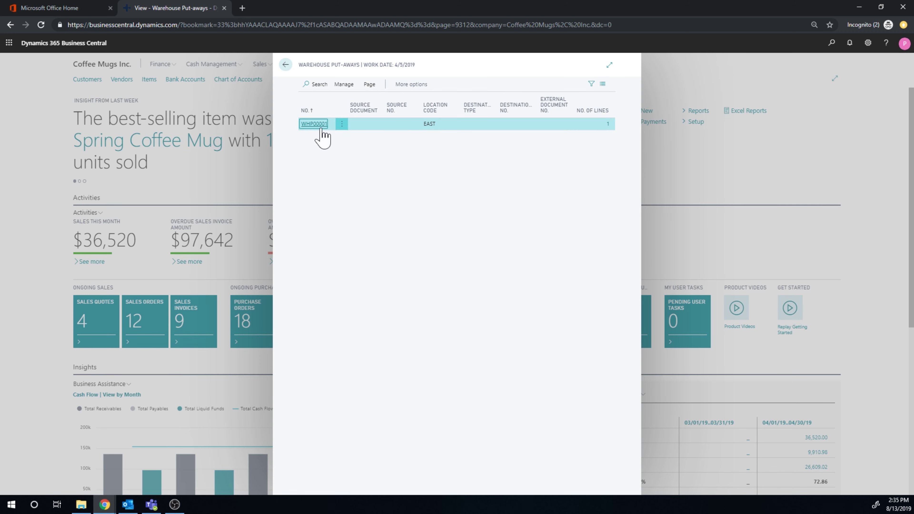
left_click(609, 66)
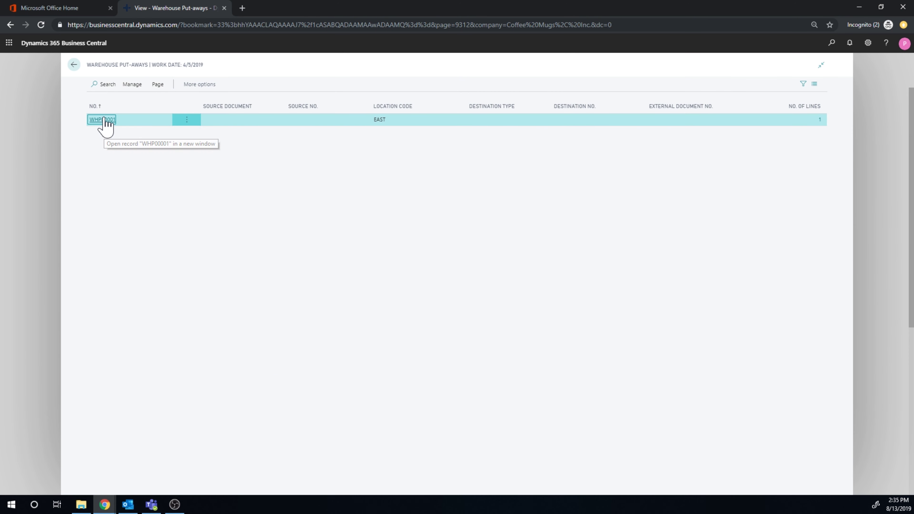
left_click(103, 120)
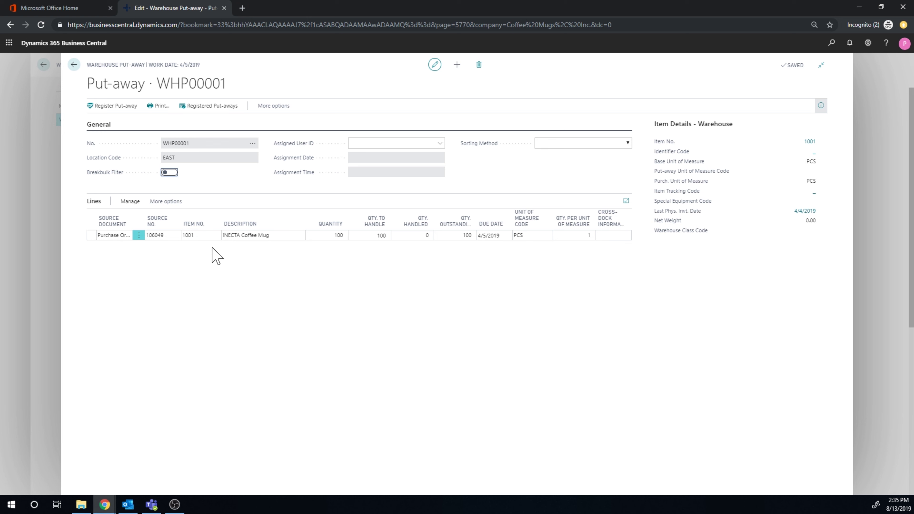
left_click(113, 236)
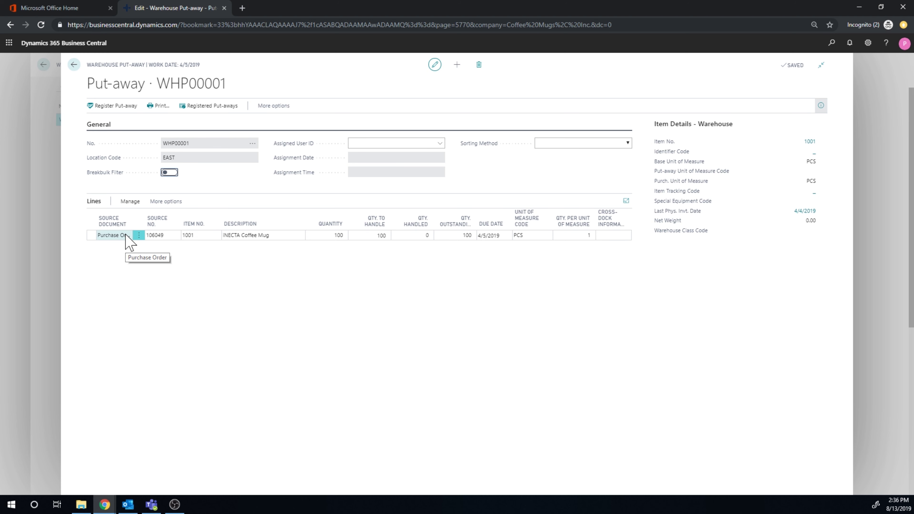
key("Tab")
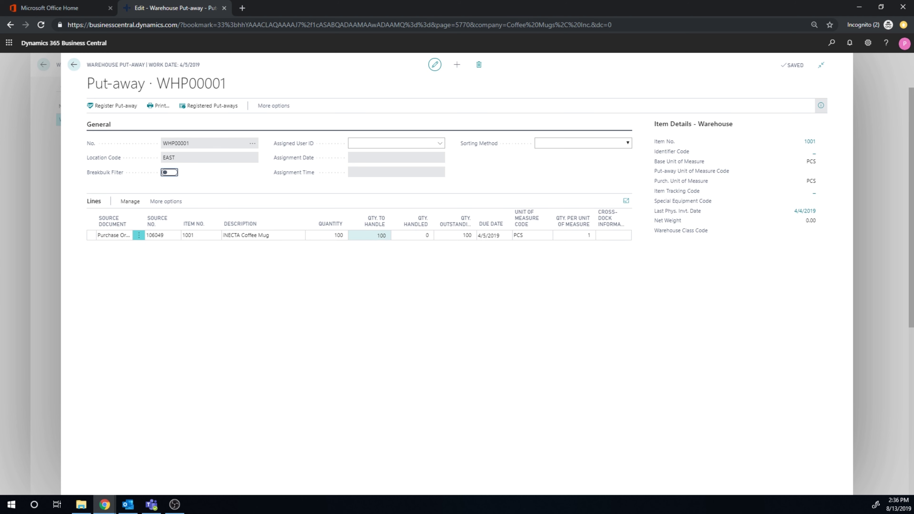
key("Tab")
key("Tab")
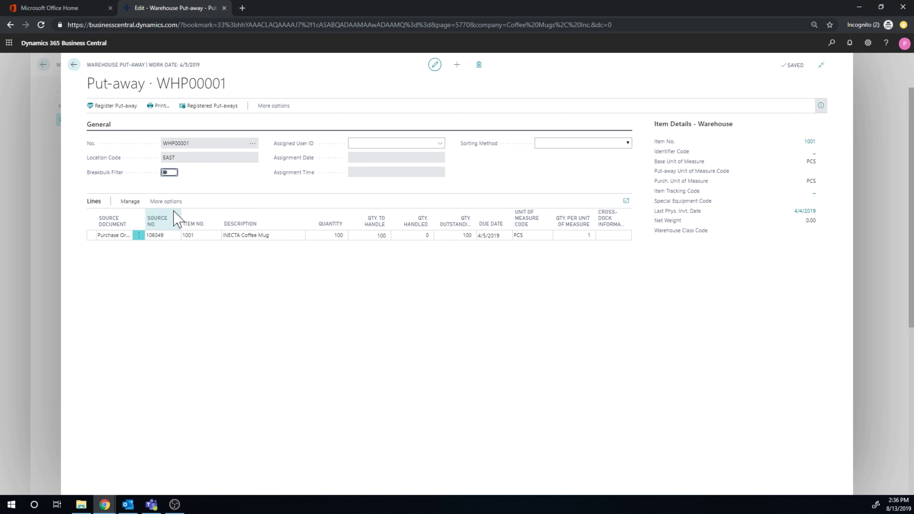
left_click(172, 203)
left_click(188, 202)
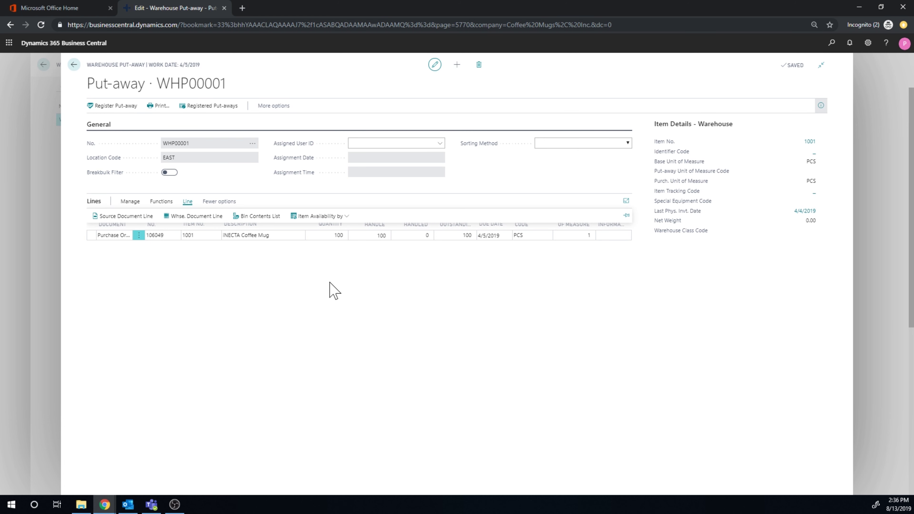
left_click(317, 292)
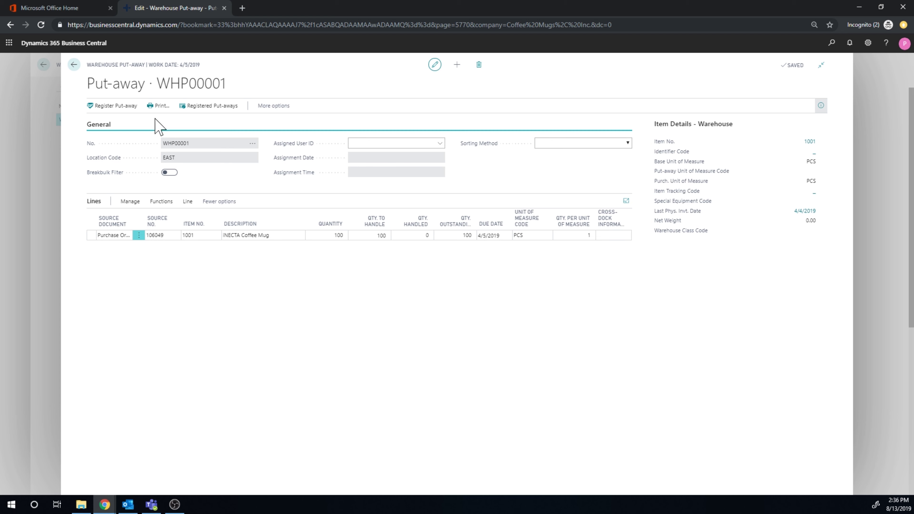
left_click(119, 108)
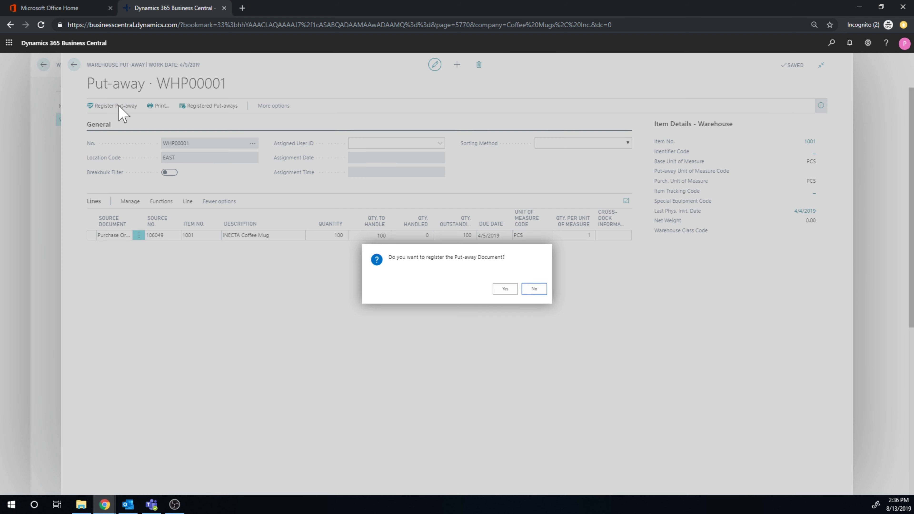
Confirm registering put-away WHP00001 and return to the Role Center.
left_click(508, 289)
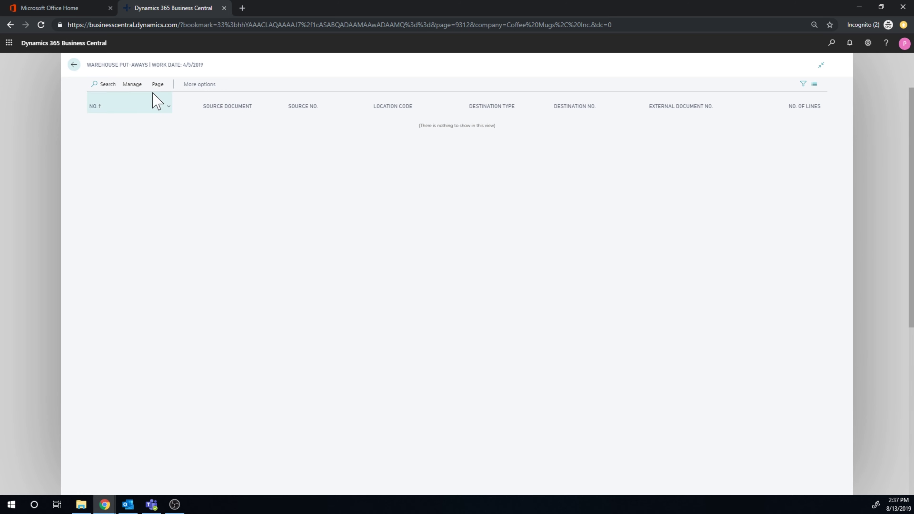
left_click(73, 64)
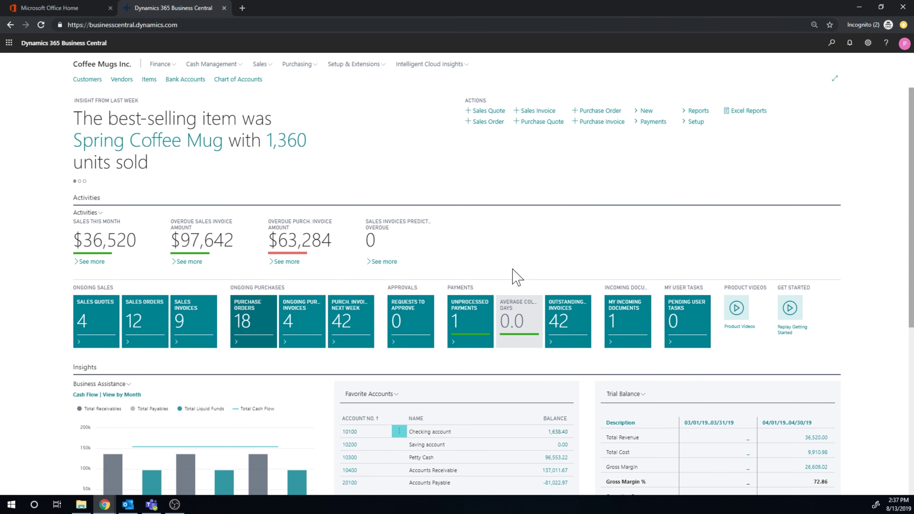